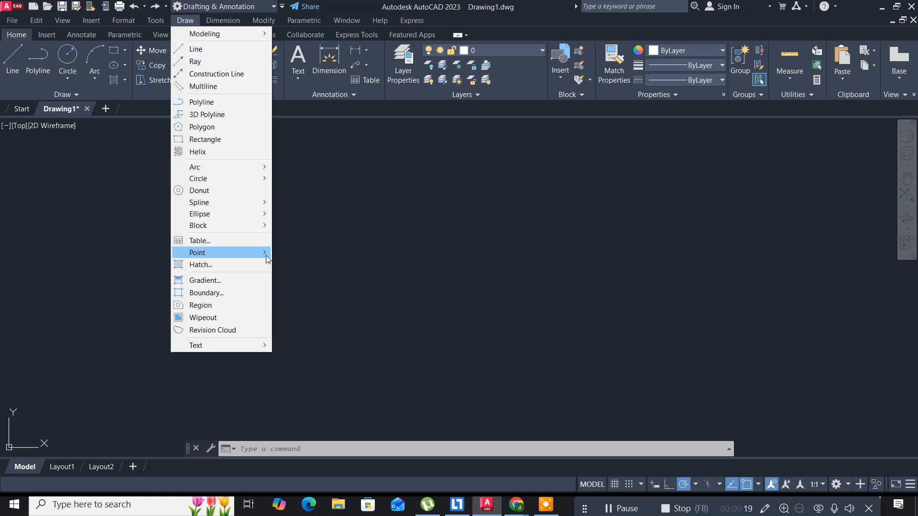
Place a single point at coordinates 100,100
mouse_move(266, 256)
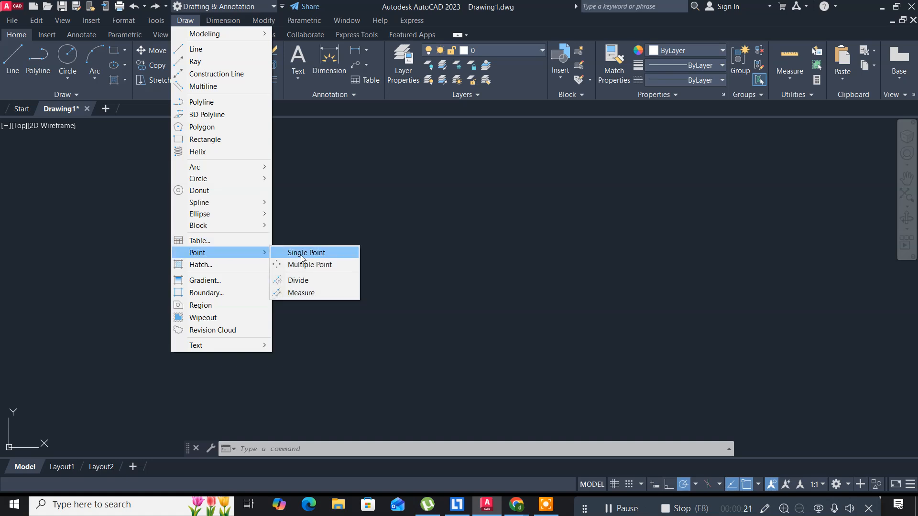
click(302, 253)
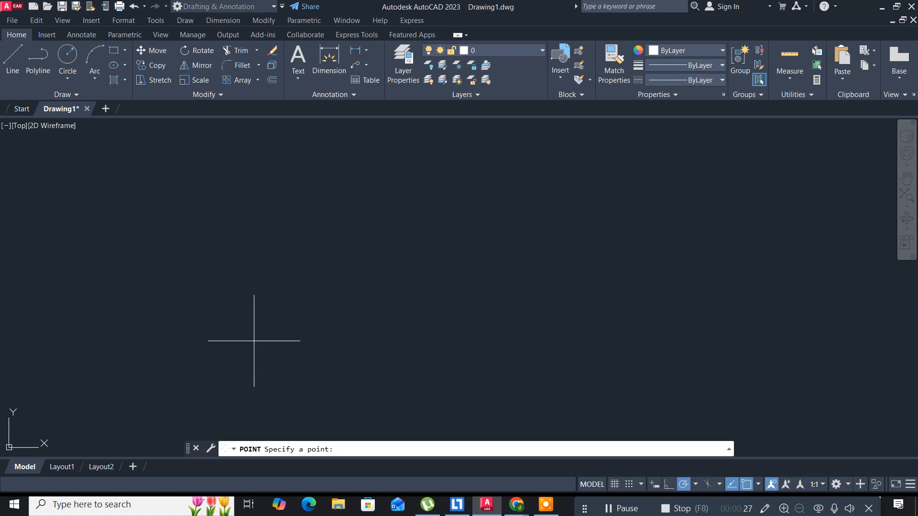
text(100,100)
key(Return)
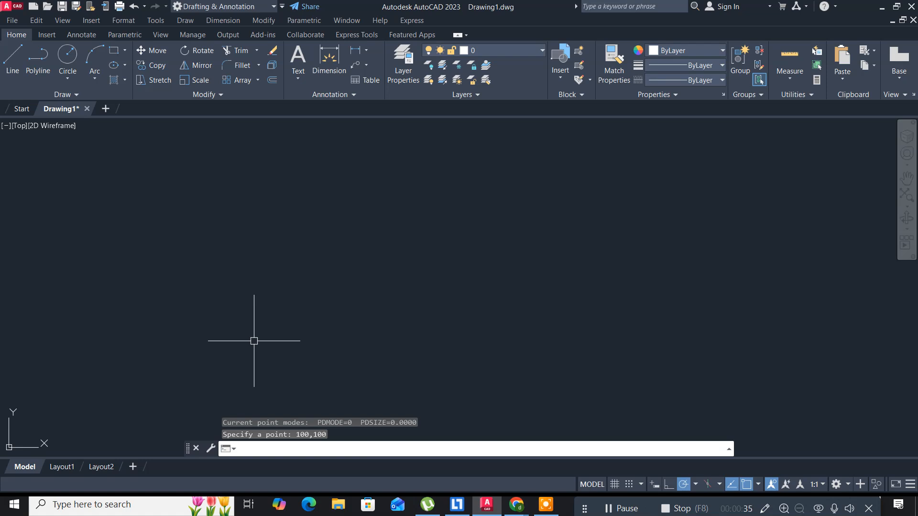
middle_drag(103, 414, 172, 278)
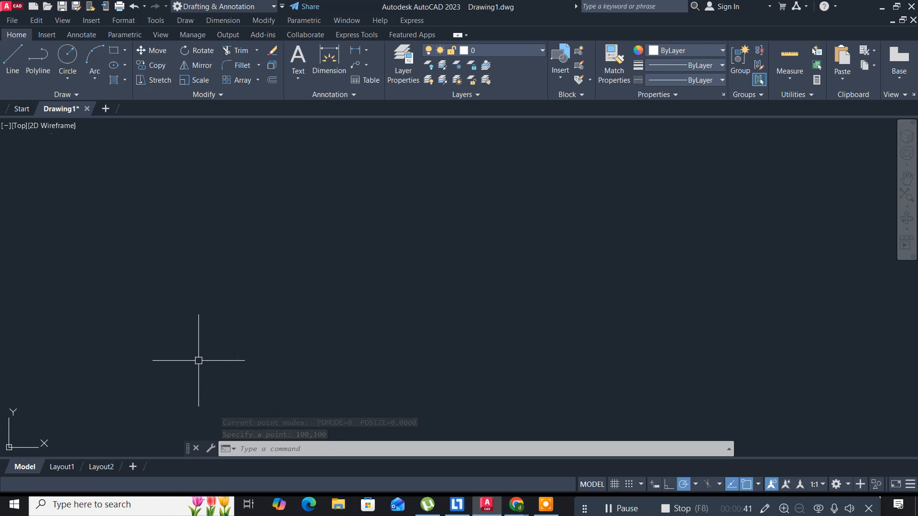
scroll(180, 365, down, 3)
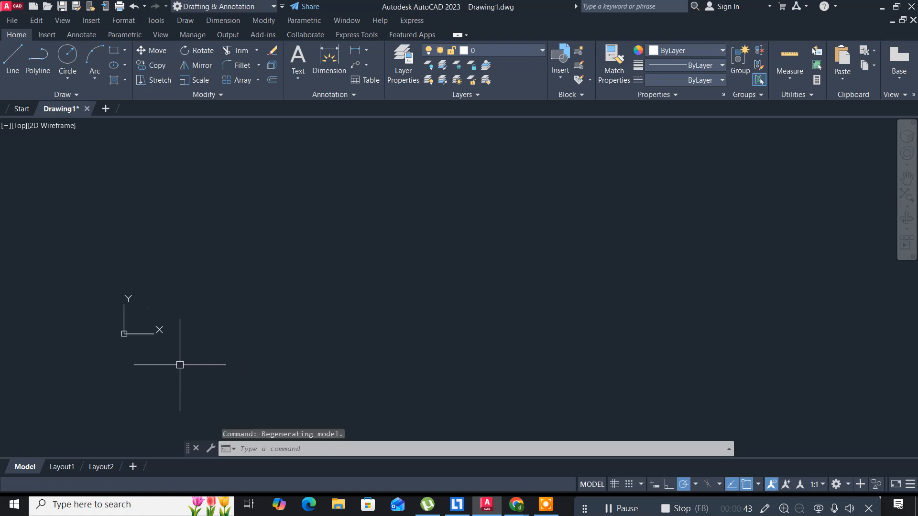
scroll(150, 339, up, 2)
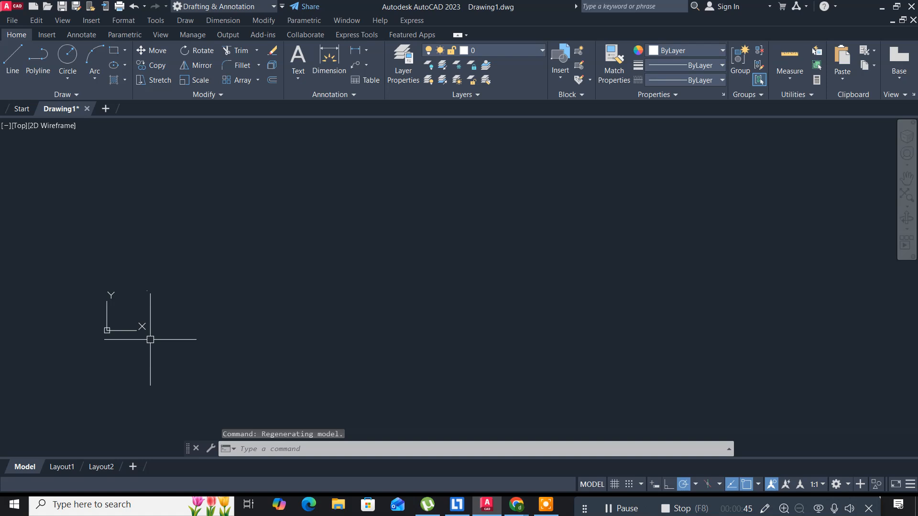
mouse_move(188, 293)
middle_down()
mouse_move(178, 322)
mouse_move(157, 336)
middle_up()
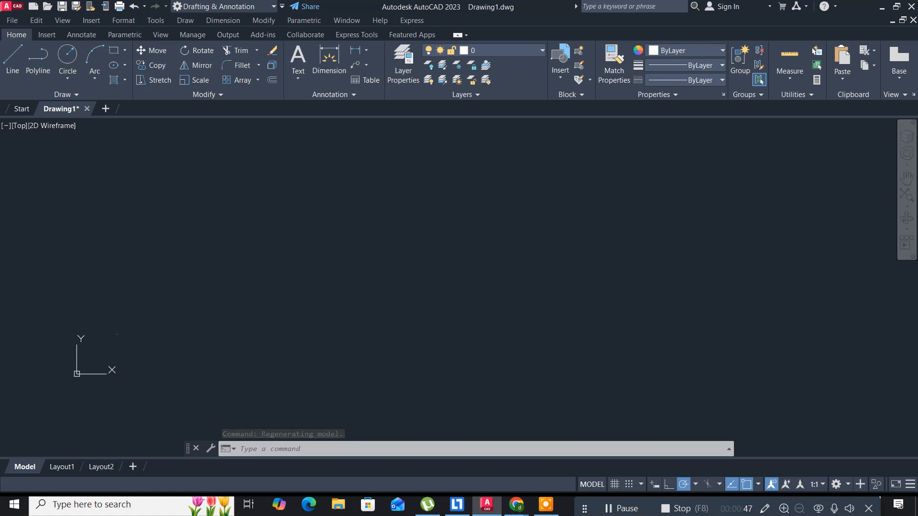
scroll(131, 356, up, 4)
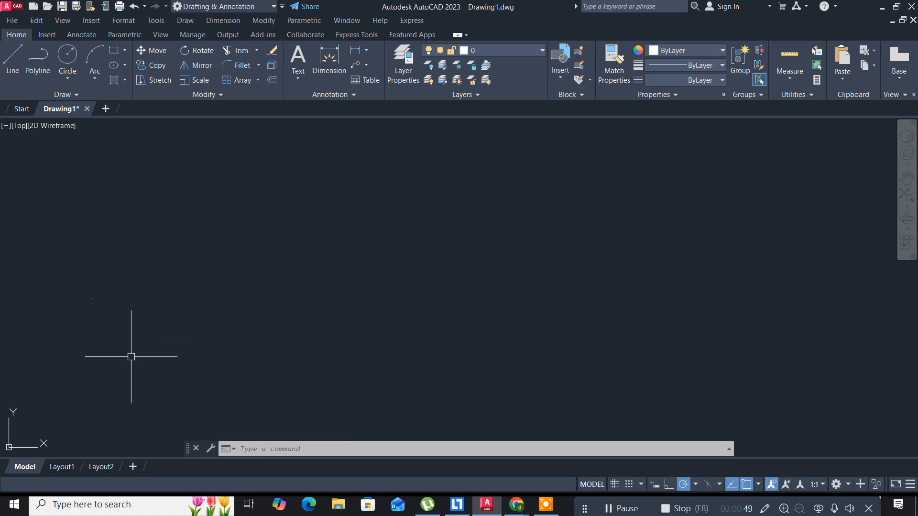
middle_drag(119, 353, 171, 316)
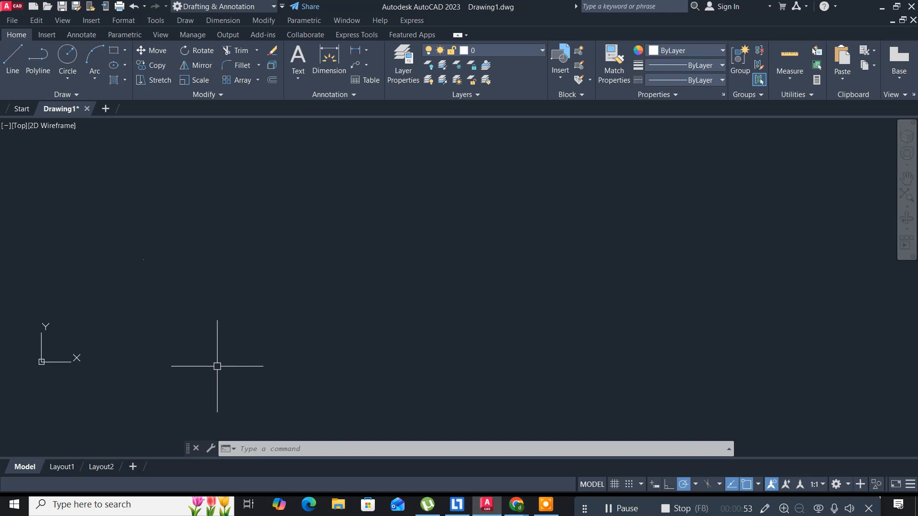
Start placing multiple points and put one at coordinates 100,200
click(186, 21)
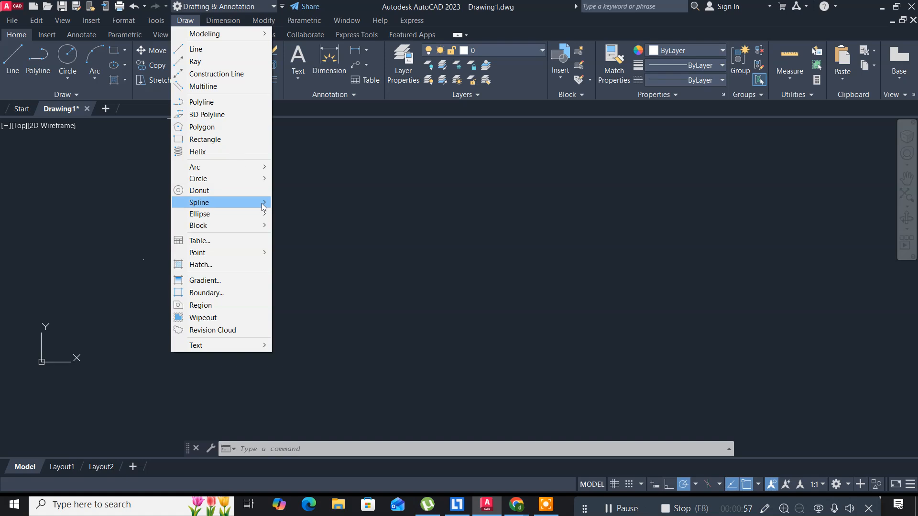
mouse_move(266, 258)
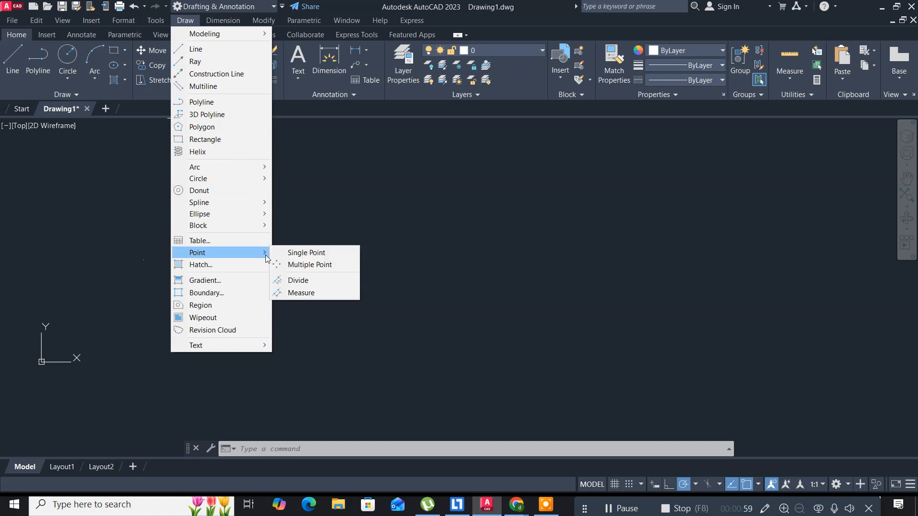
click(309, 267)
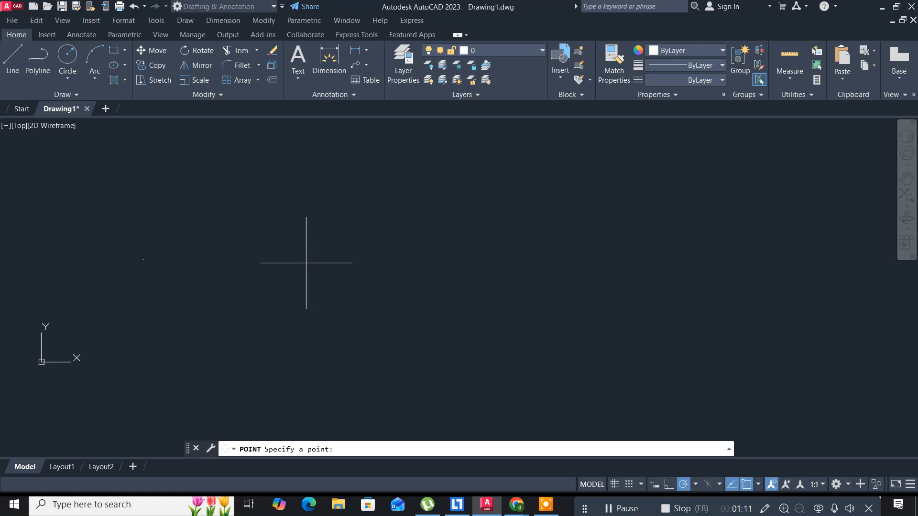
middle_drag(288, 224, 286, 264)
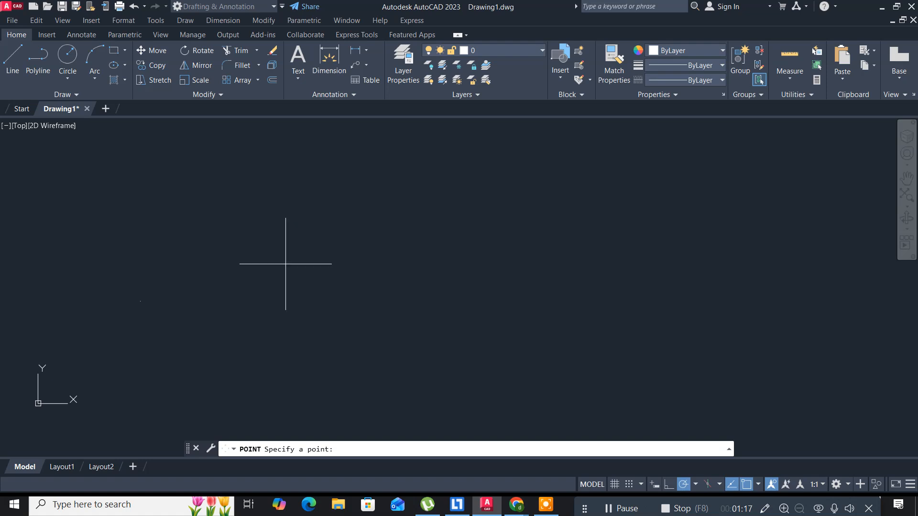
text(100)
text(,)
text(100)
key(Return)
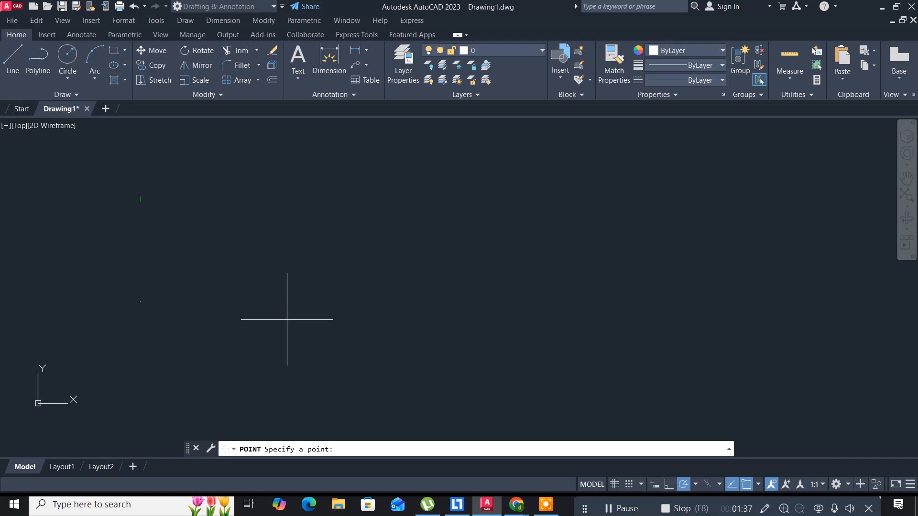
Add points at coordinates 200,100 and 200,200 to complete the square arrangement, and end point placement
text(200,100)
key(Return)
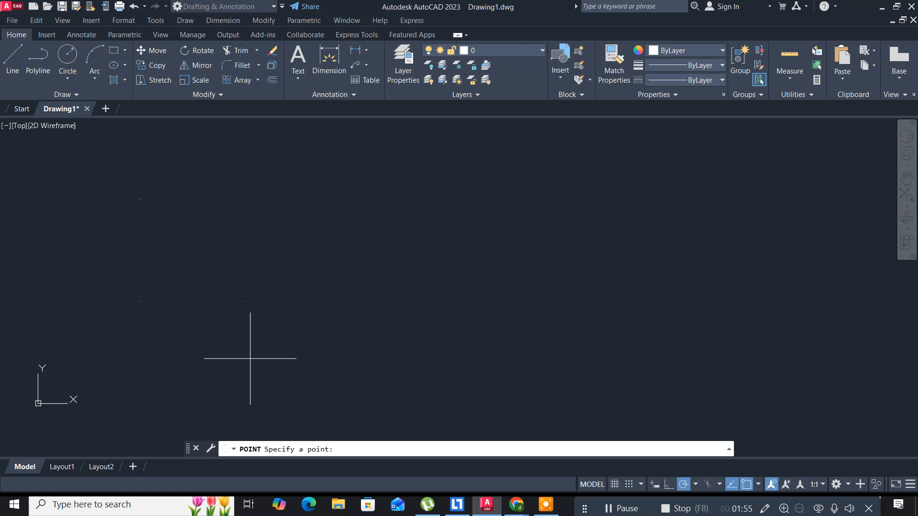
text(00,200)
key(Return)
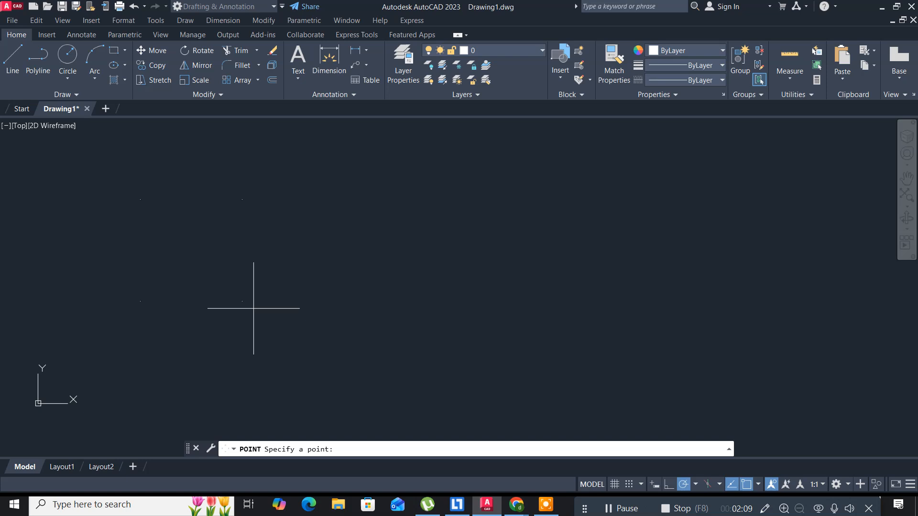
key(Escape)
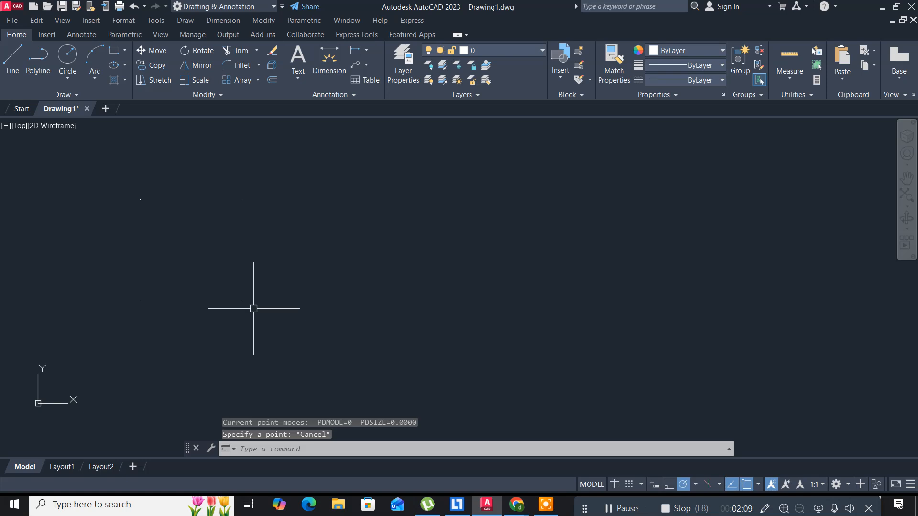
click(351, 261)
click(321, 326)
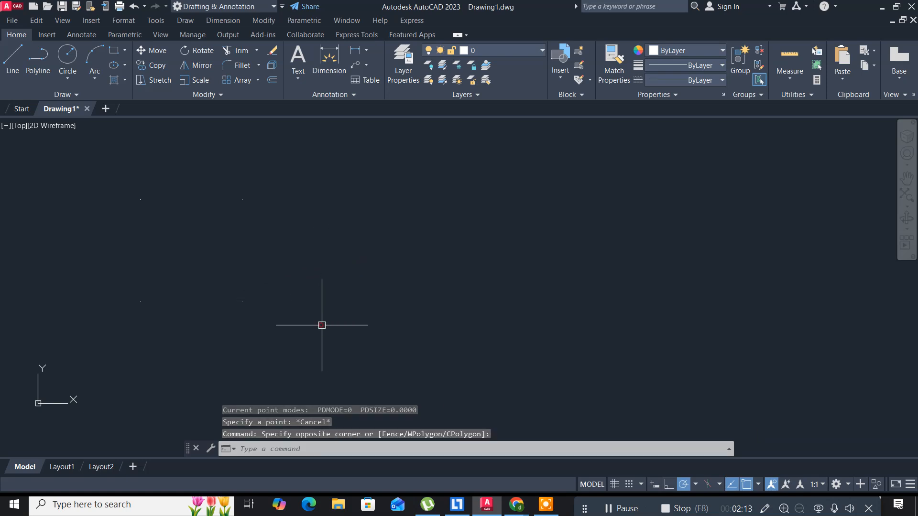
Change the point style to the plain X marker
click(130, 22)
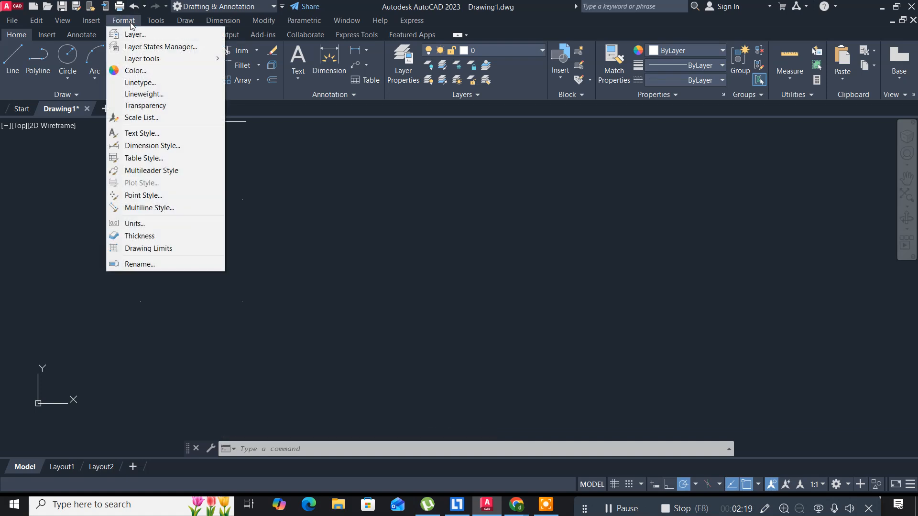
click(171, 196)
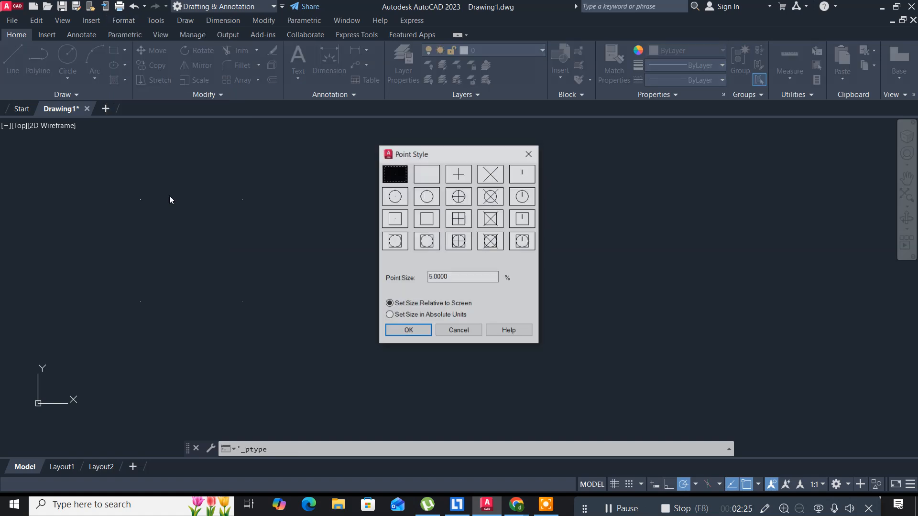
click(493, 179)
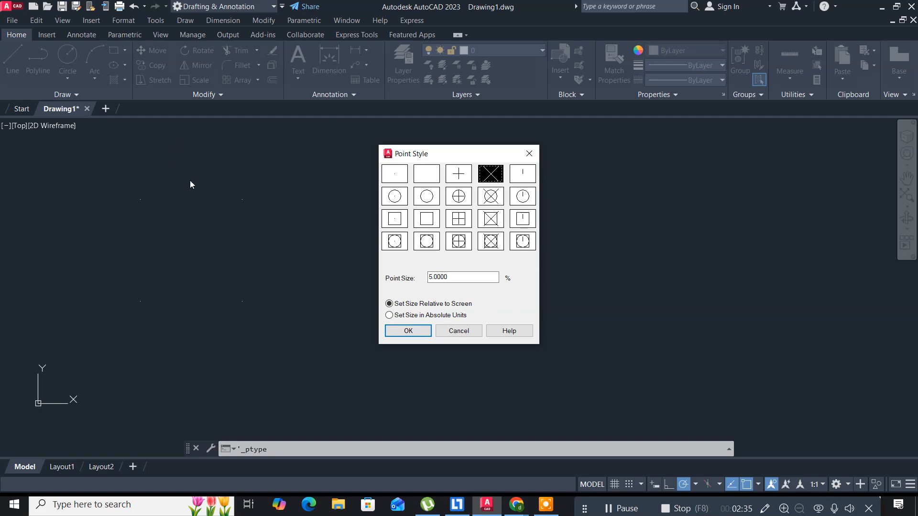
click(405, 331)
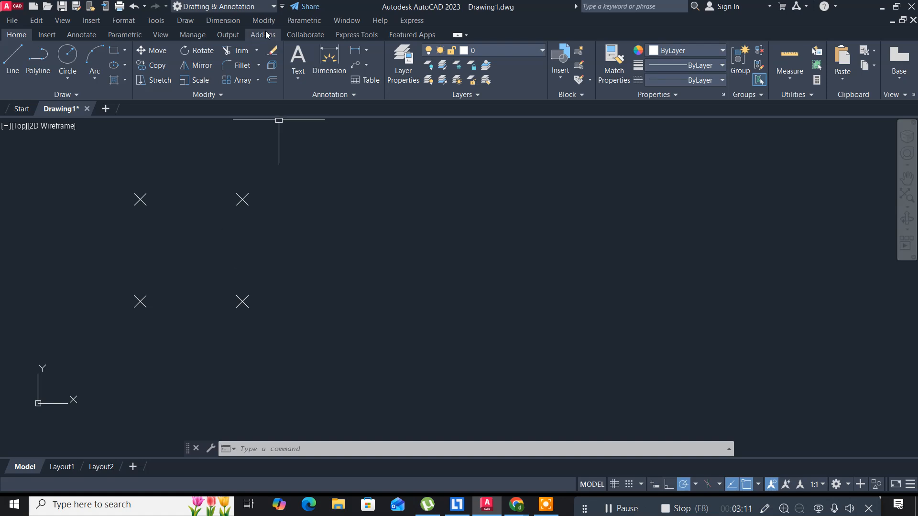
Draw a horizontal line 200 units long to the right of the four points
click(13, 60)
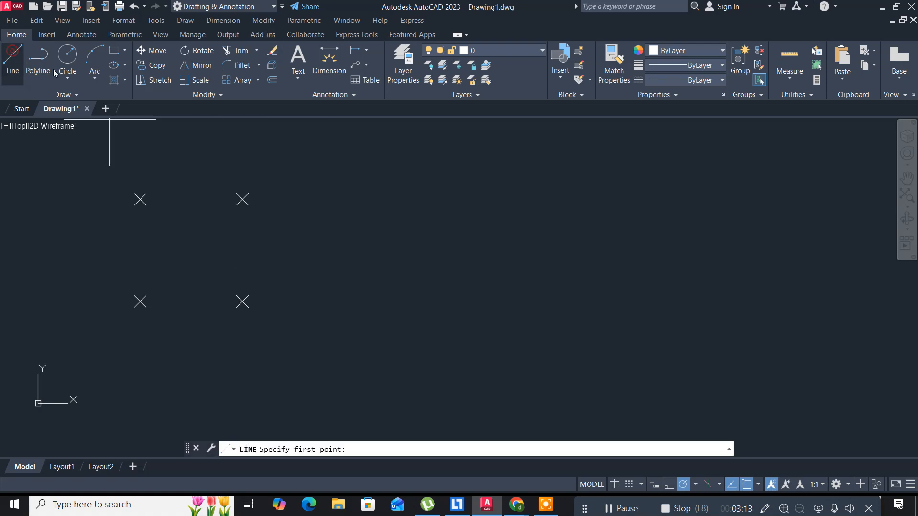
click(331, 294)
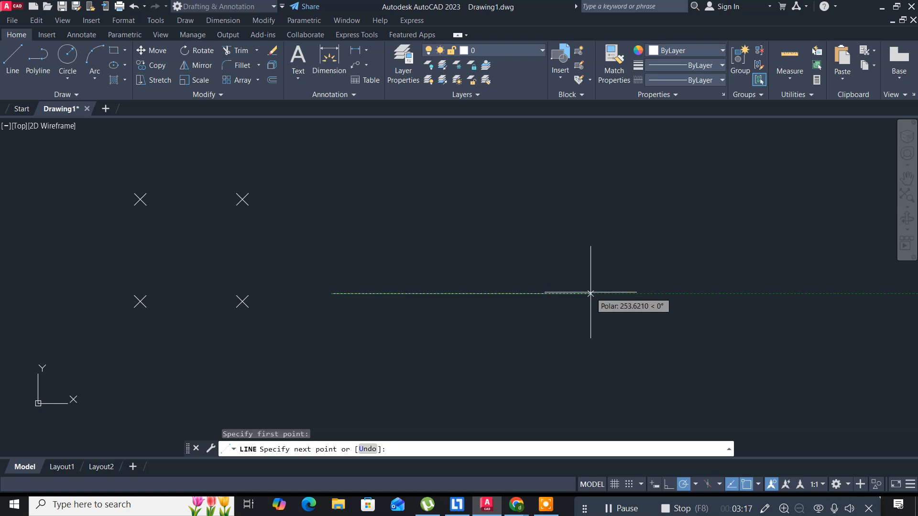
text(200)
key(Return)
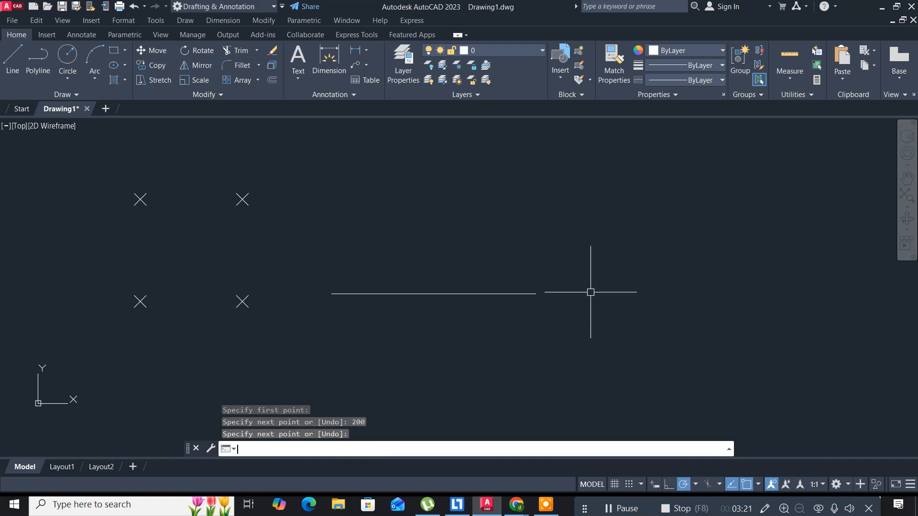
key(Return)
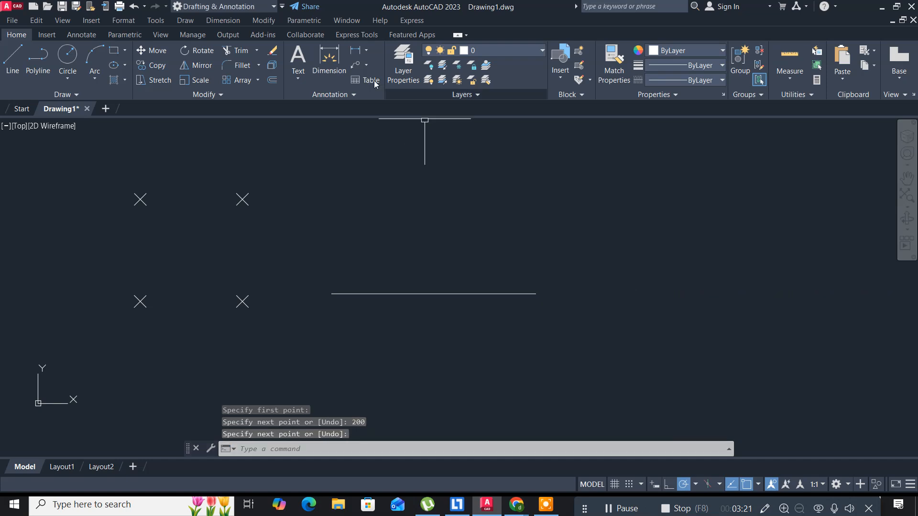
Divide the horizontal line into four equal segments with point markers and undo the division
click(184, 24)
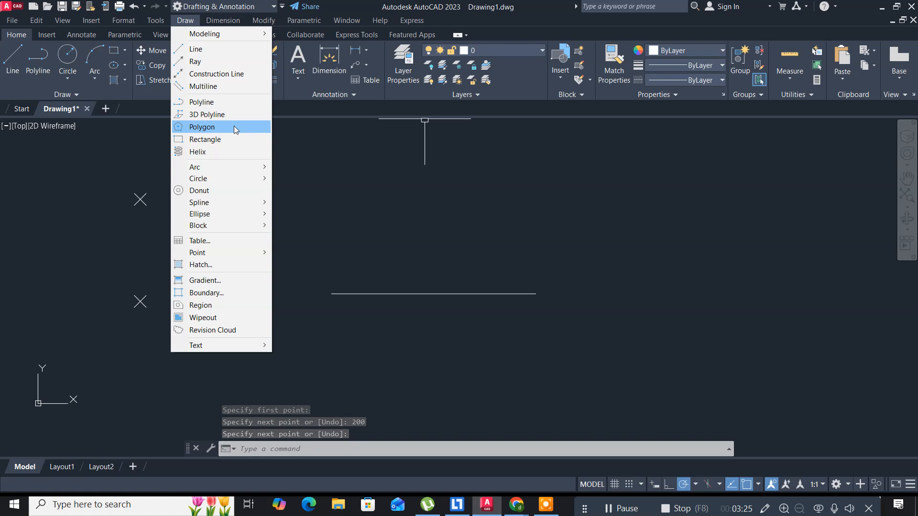
mouse_move(235, 257)
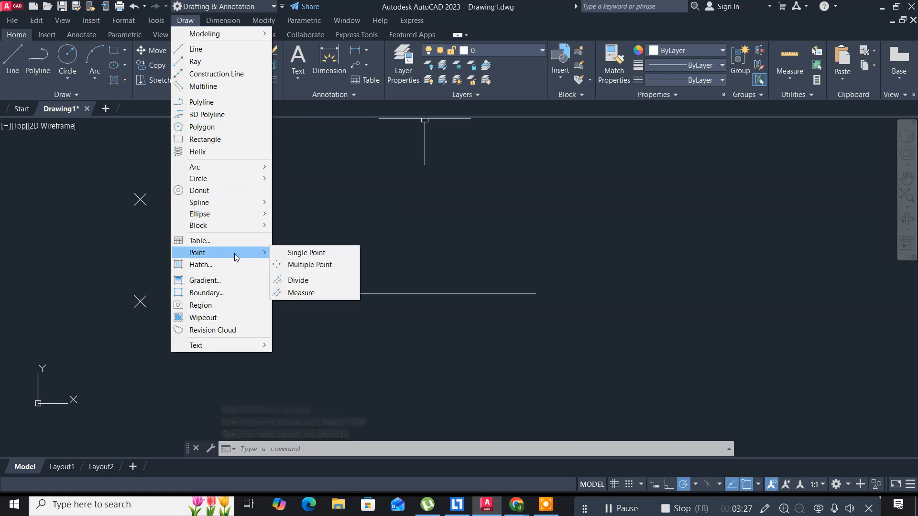
click(312, 281)
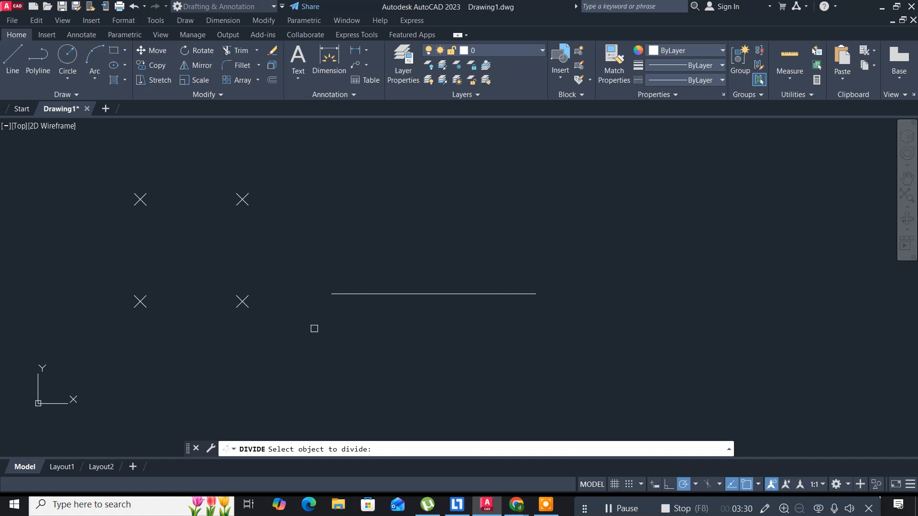
click(378, 293)
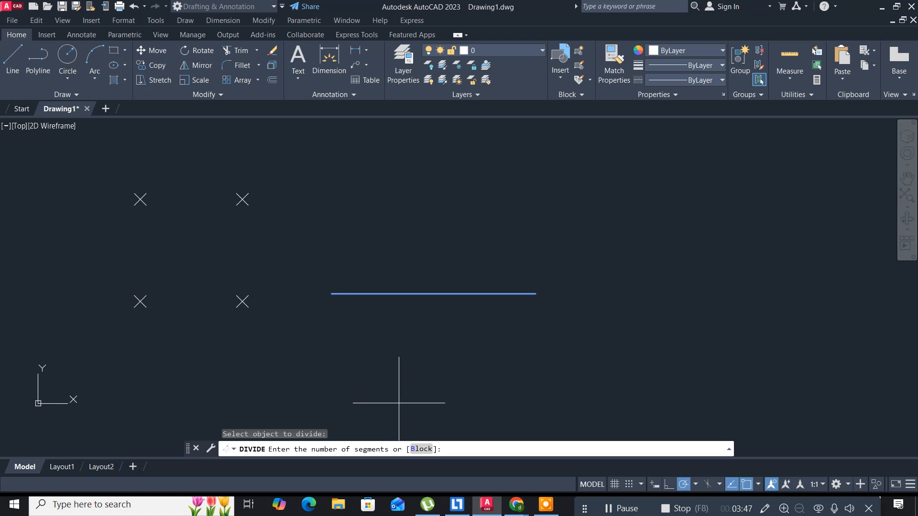
key(Return)
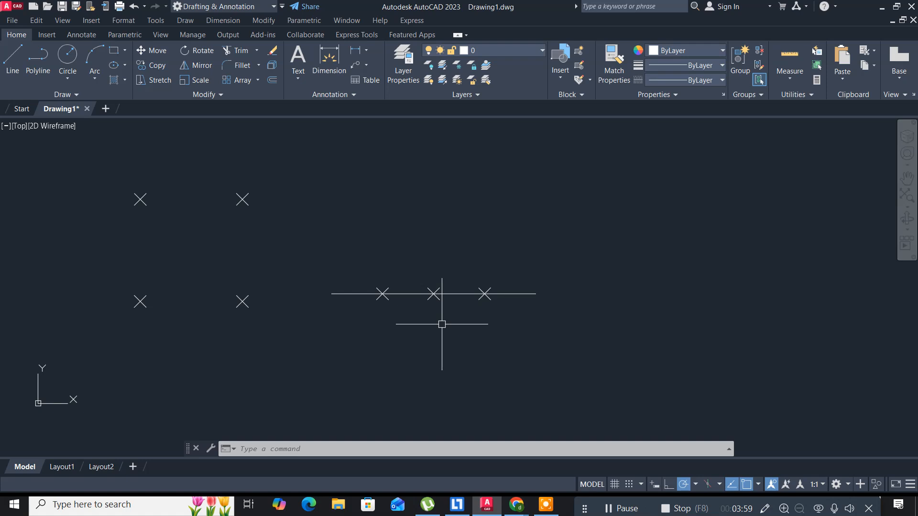
key(ctrl+z)
click(187, 21)
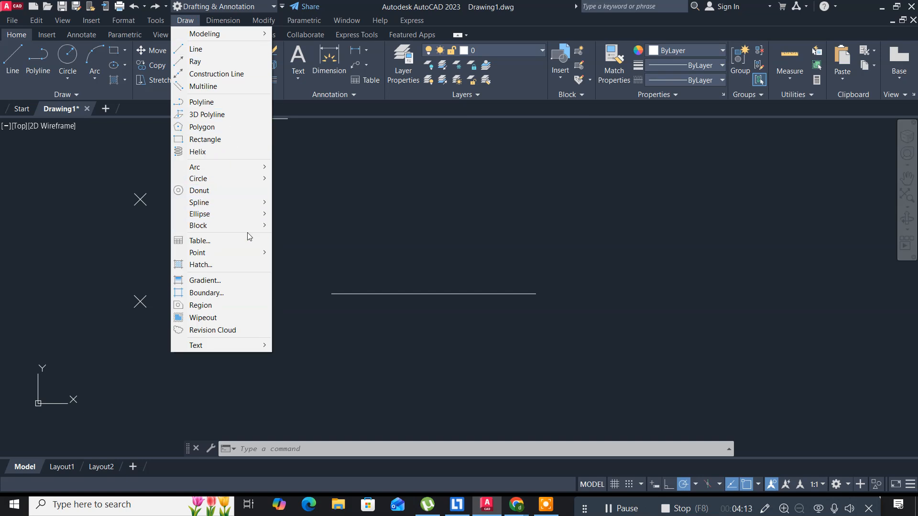
mouse_move(249, 253)
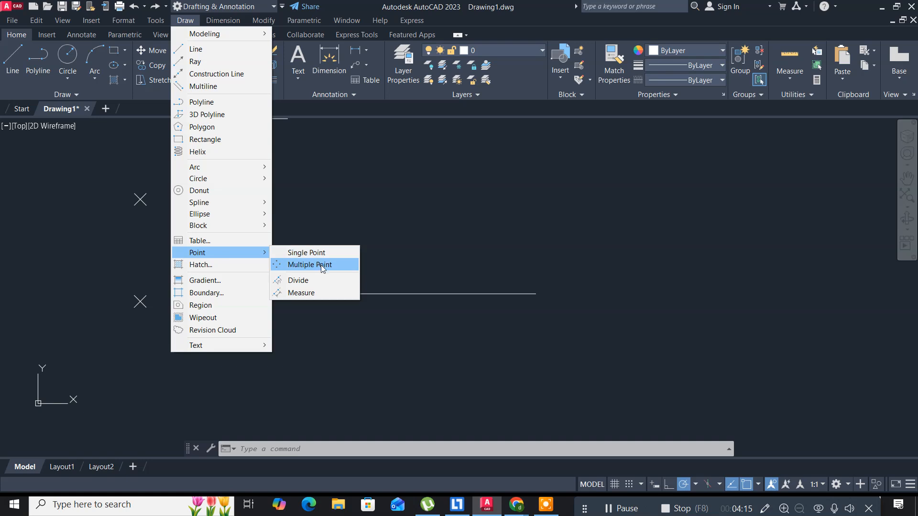
click(324, 293)
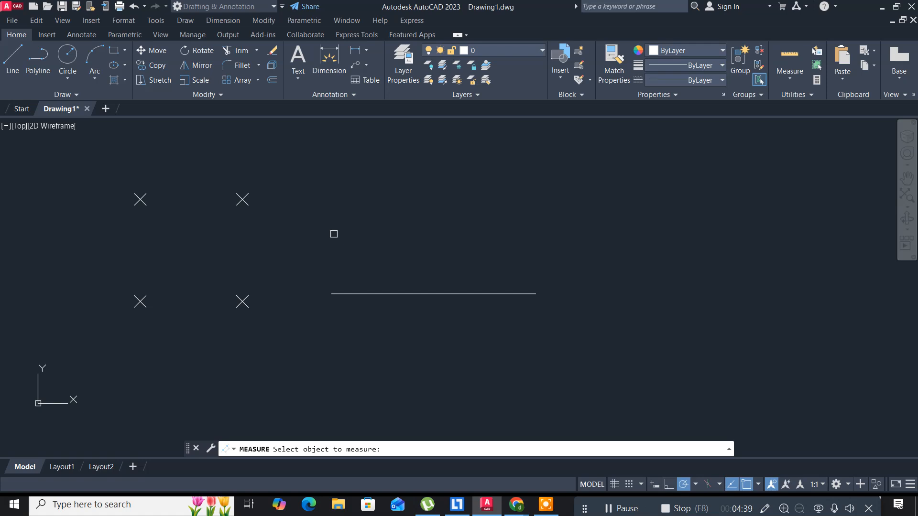
text(20)
key(Return)
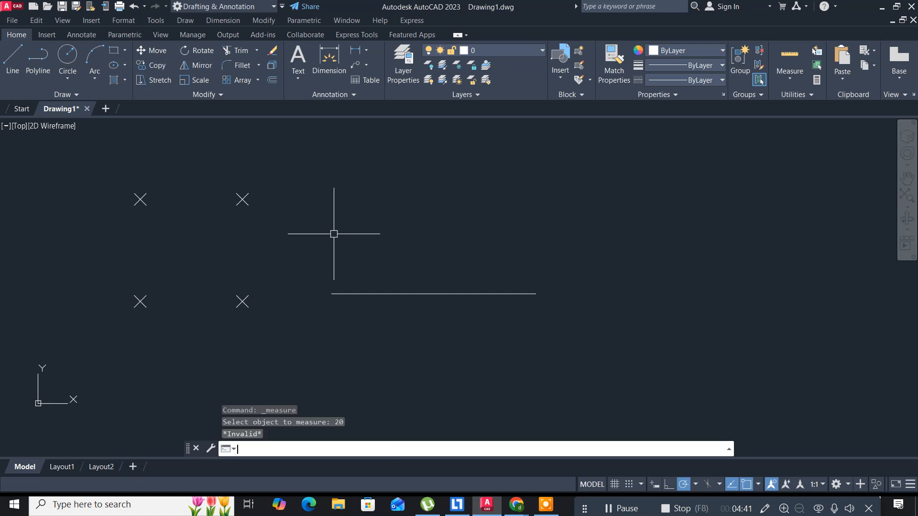
click(348, 212)
click(381, 268)
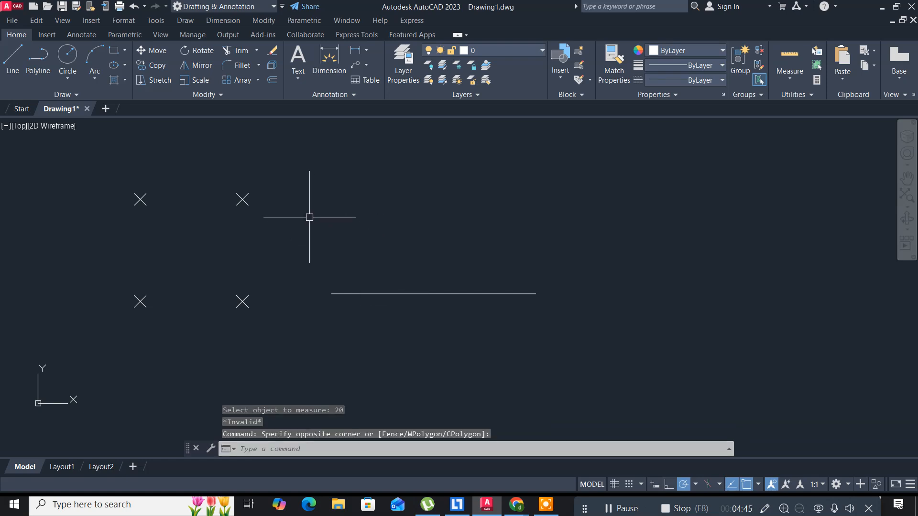
key(Escape)
Place point markers along the horizontal line at intervals of 20 units with the Measure command
click(181, 24)
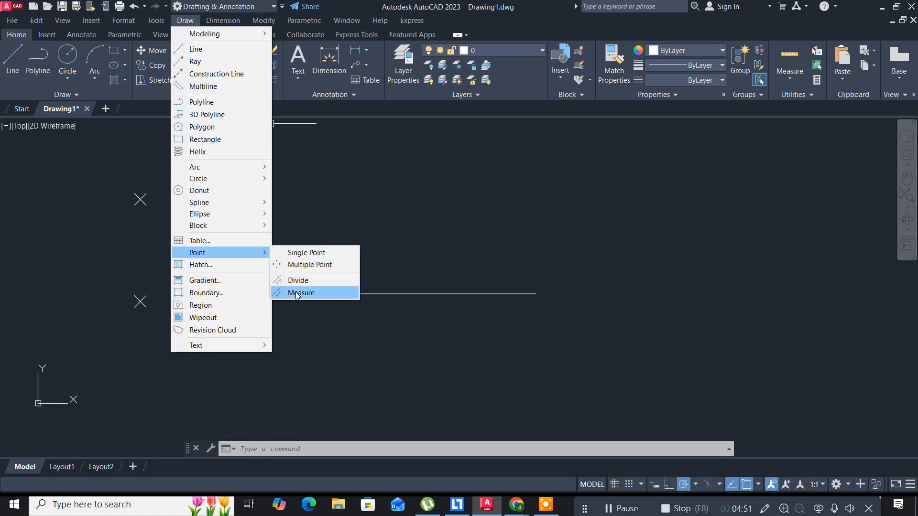
click(297, 293)
click(374, 293)
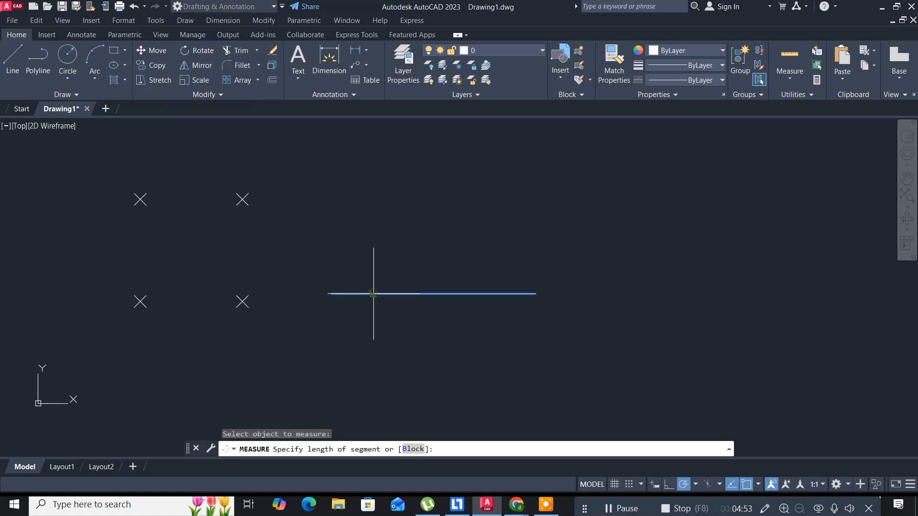
text(20)
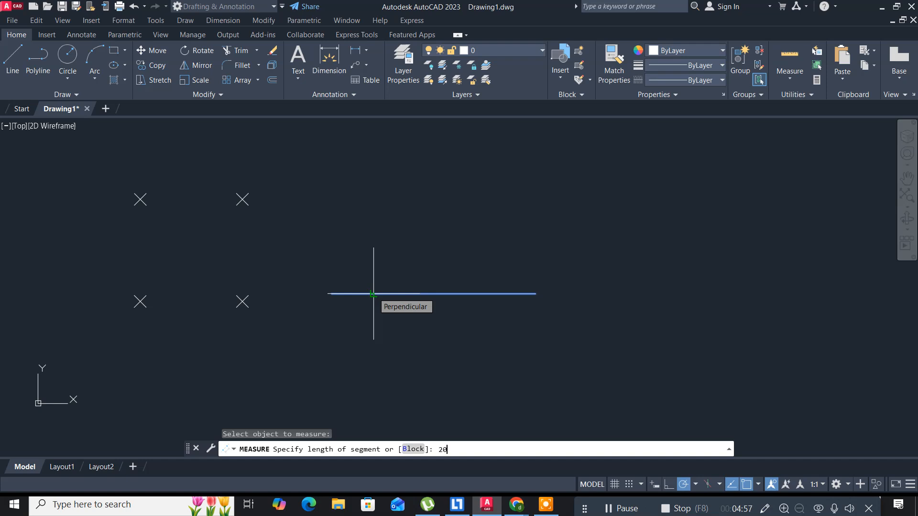
key(Return)
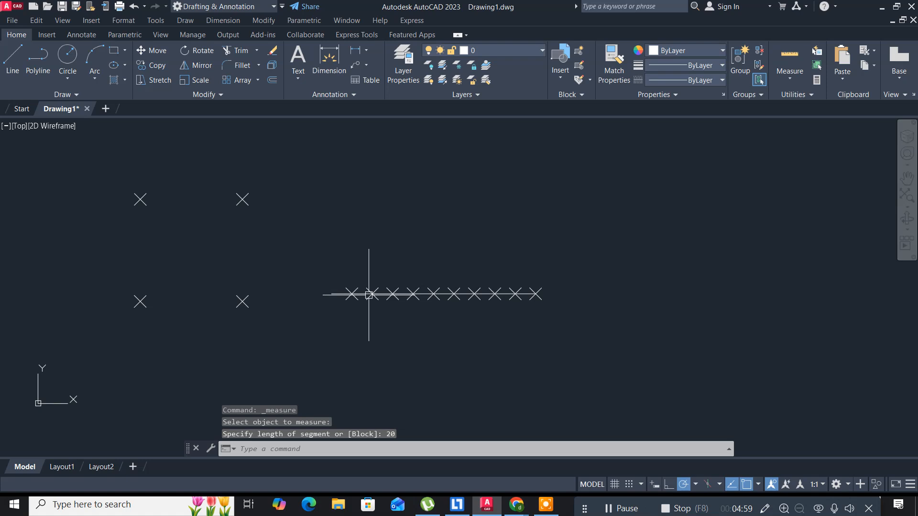